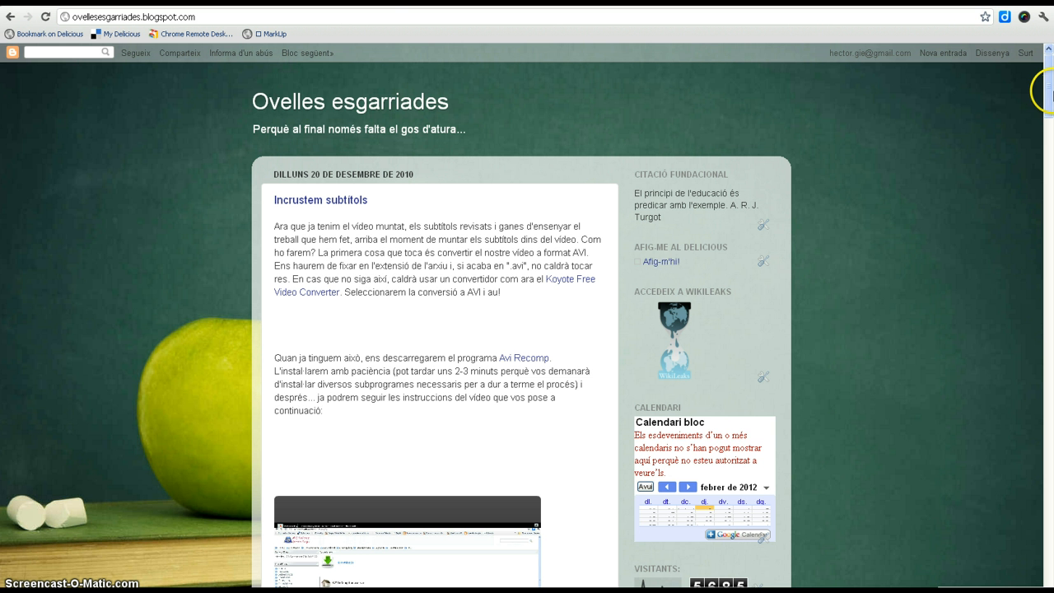
Look through the Ovelles esgarriades blog's posts and its Etiquetes list to see how labels are organised.
click(1047, 92)
drag(1048, 93, 1024, 139)
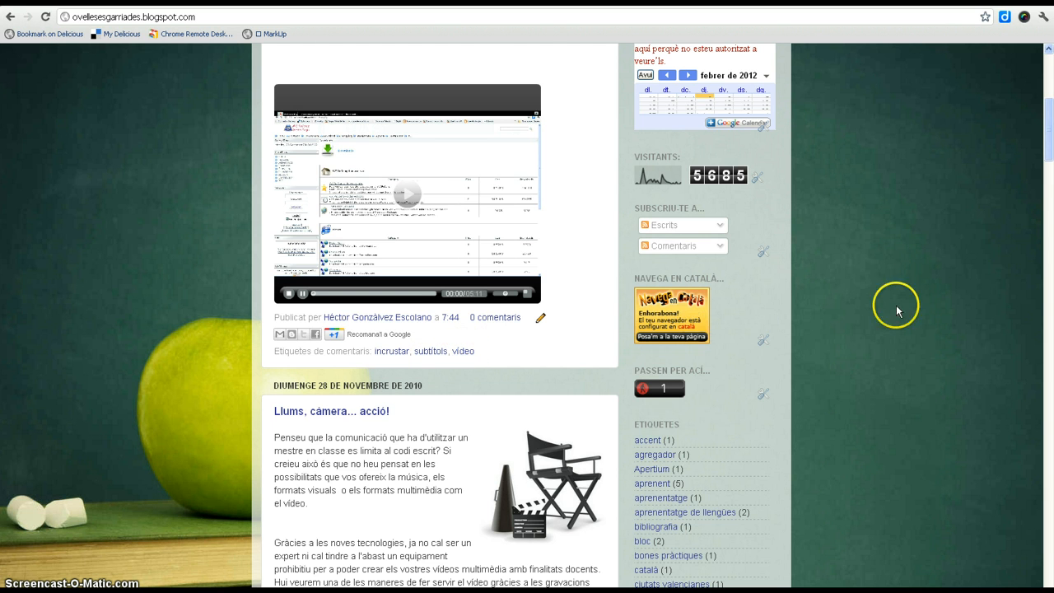
drag(1047, 153, 1039, 220)
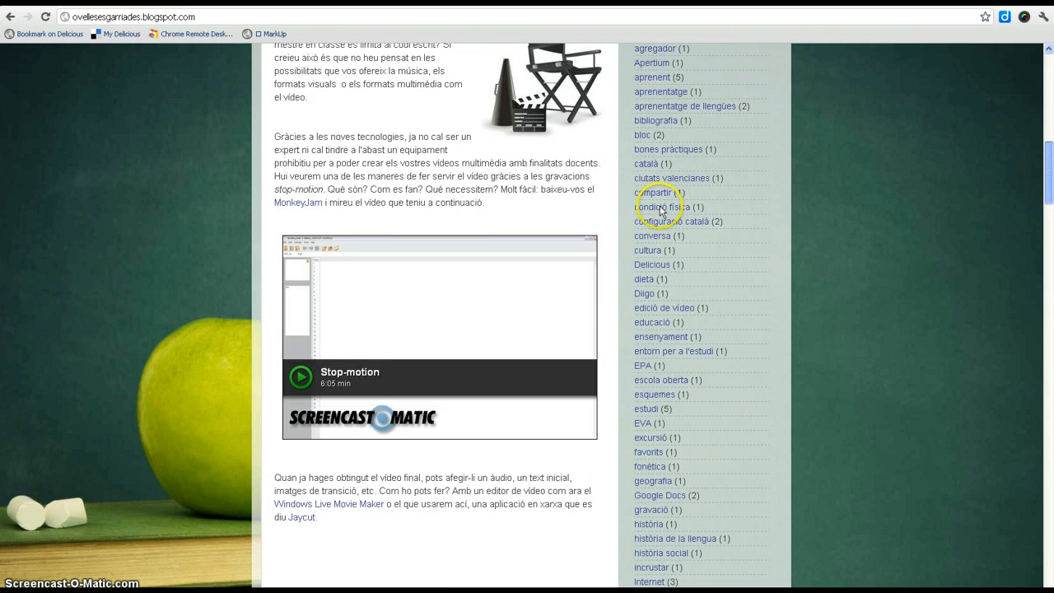
scroll(651, 263, down, 1)
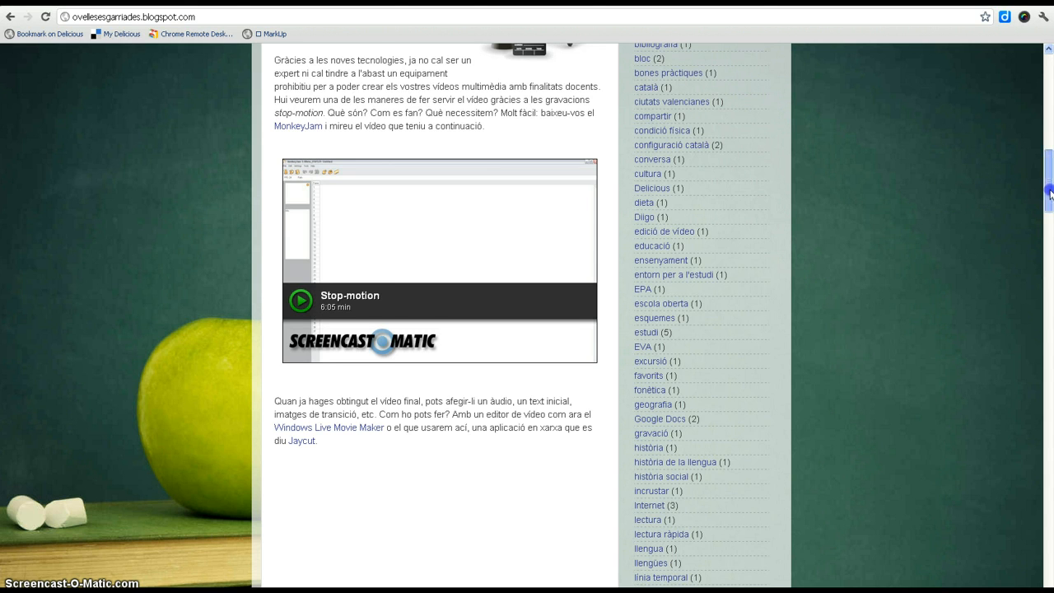
drag(1049, 194, 1048, 209)
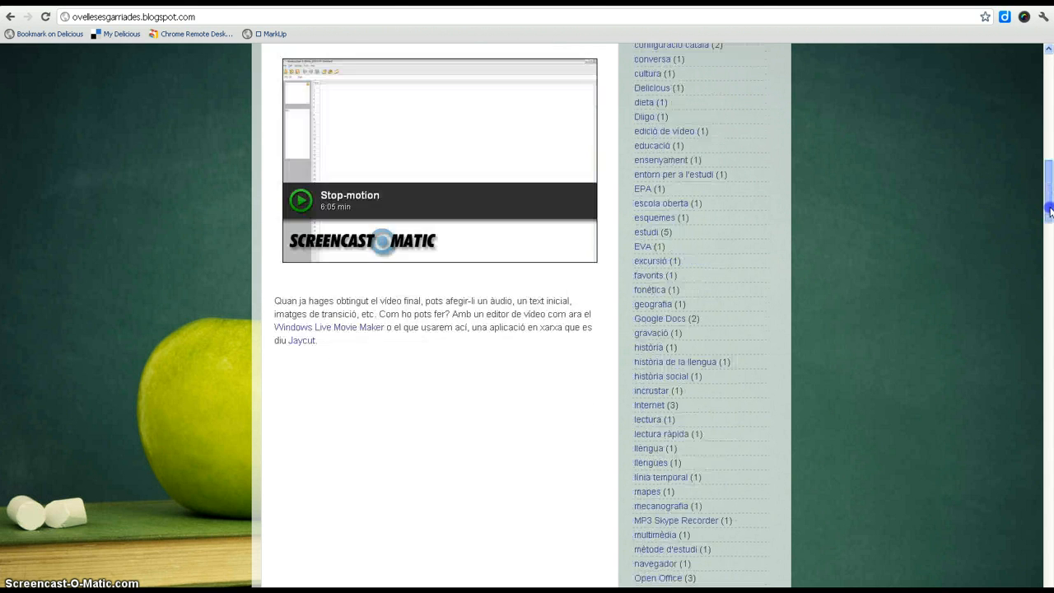
scroll(766, 291, down, 2)
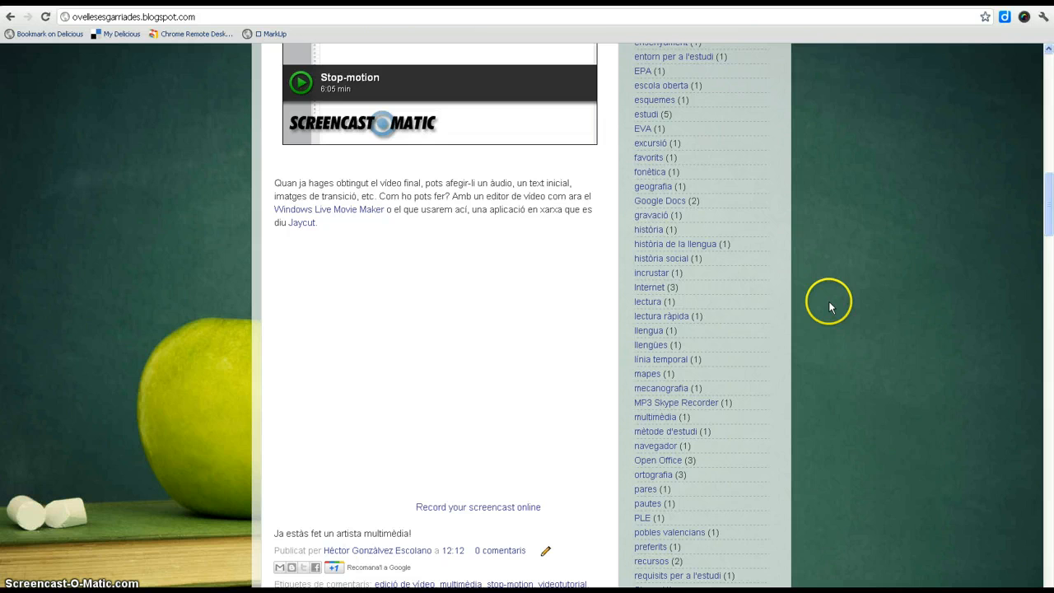
scroll(829, 306, down, 1)
scroll(829, 308, down, 1)
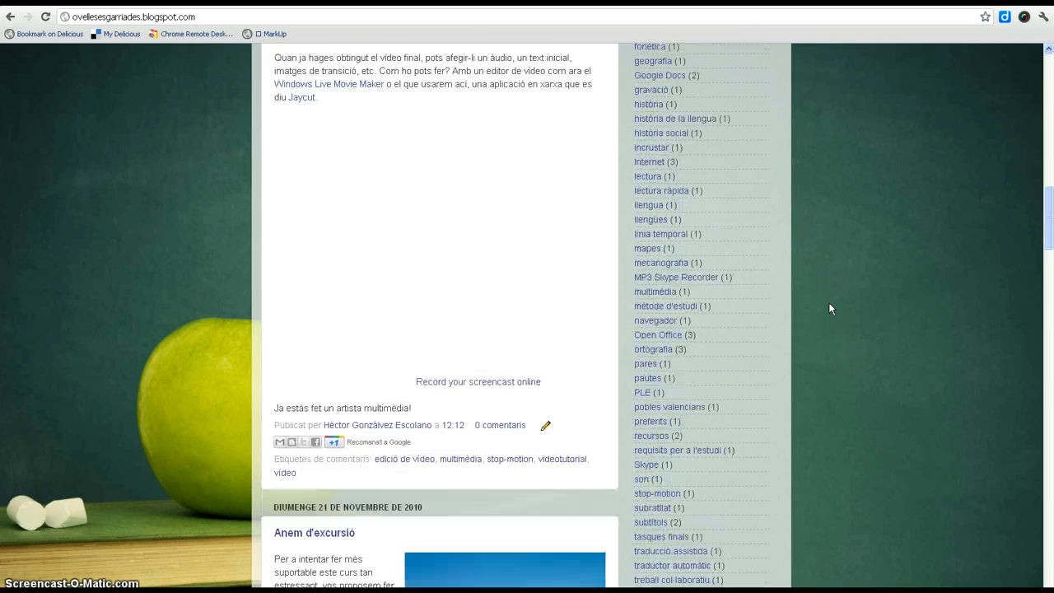
scroll(829, 308, down, 1)
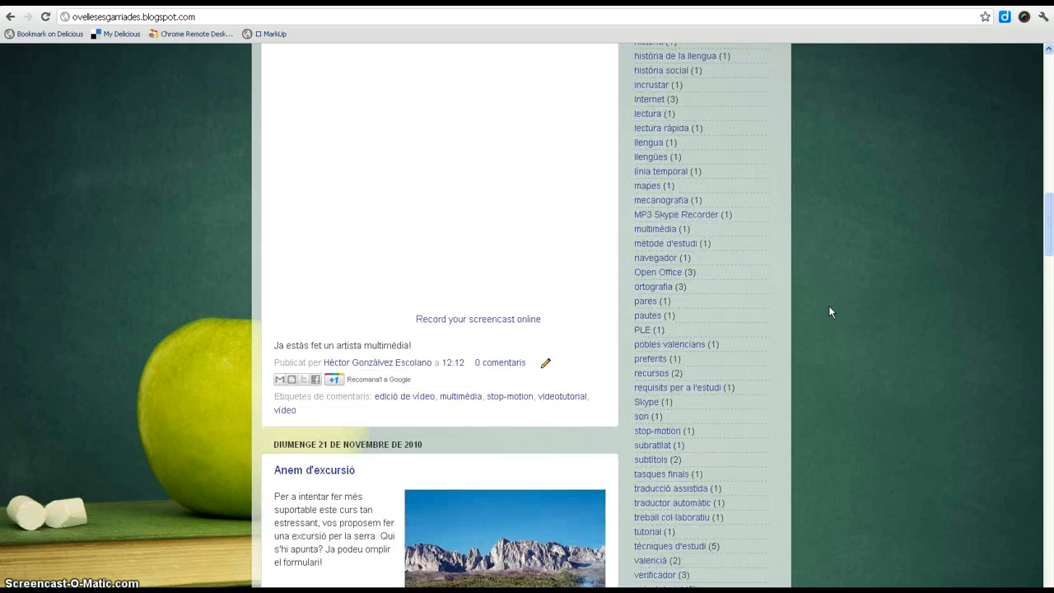
scroll(828, 311, down, 1)
scroll(828, 311, down, 2)
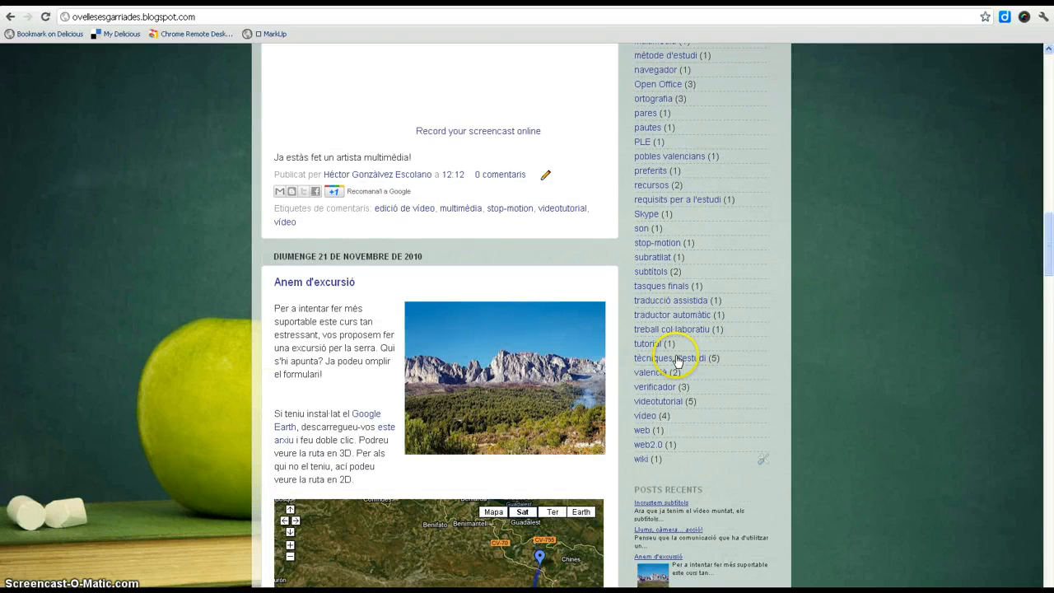
Filter the blog by the label "verificador" and look over the matching posts.
click(648, 387)
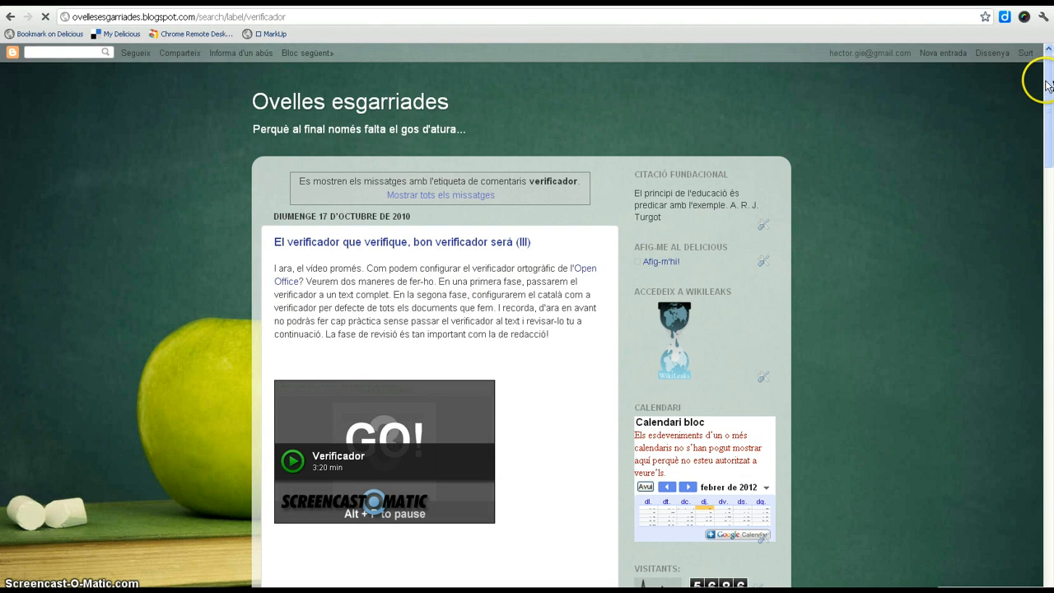
mouse_move(1047, 85)
mouse_down()
mouse_move(1048, 265)
mouse_move(1041, 72)
mouse_up()
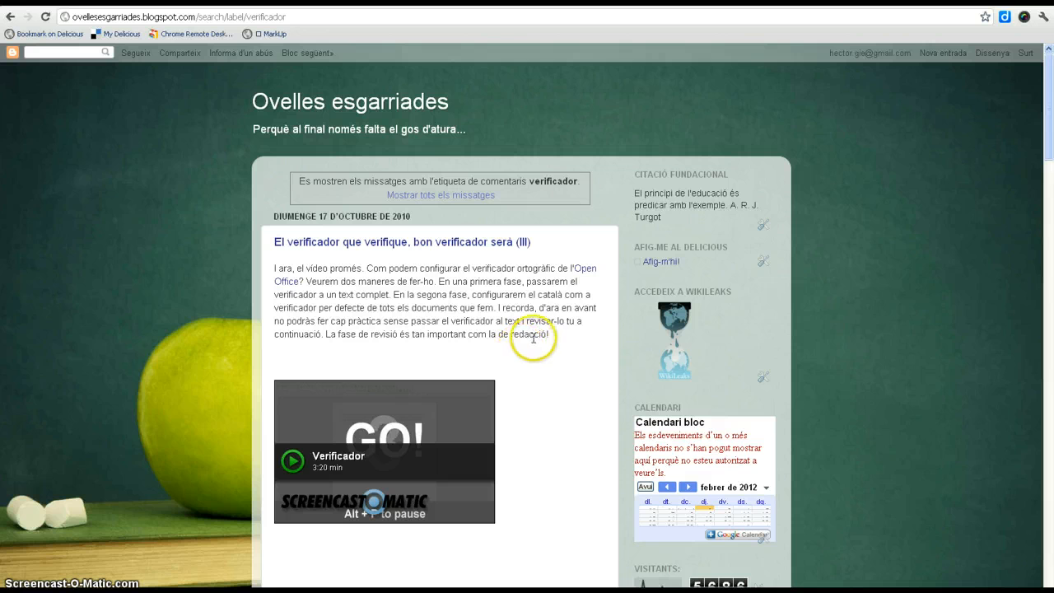
click(1048, 97)
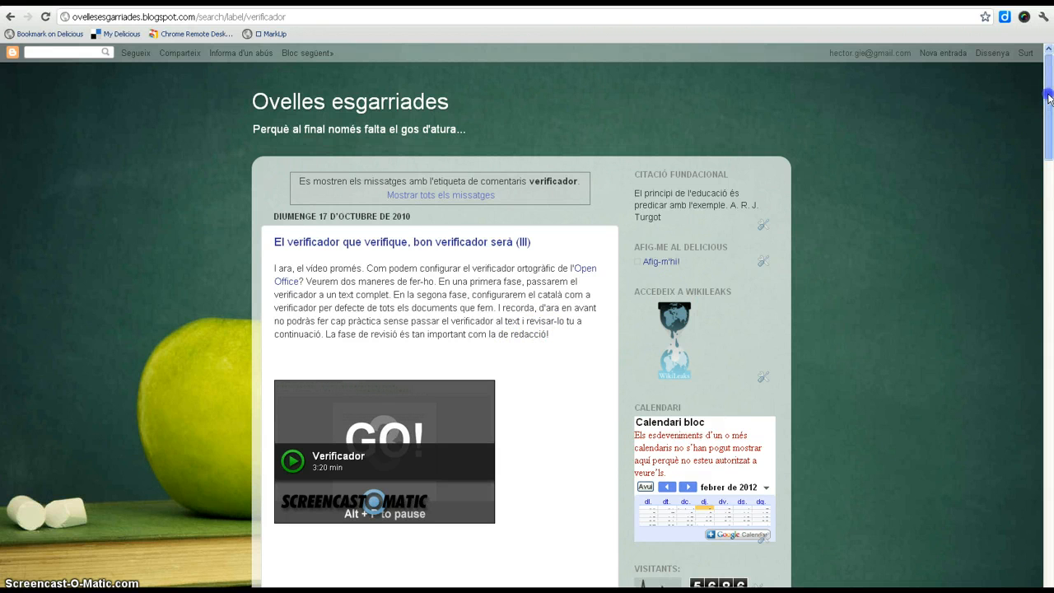
drag(1048, 97, 1048, 103)
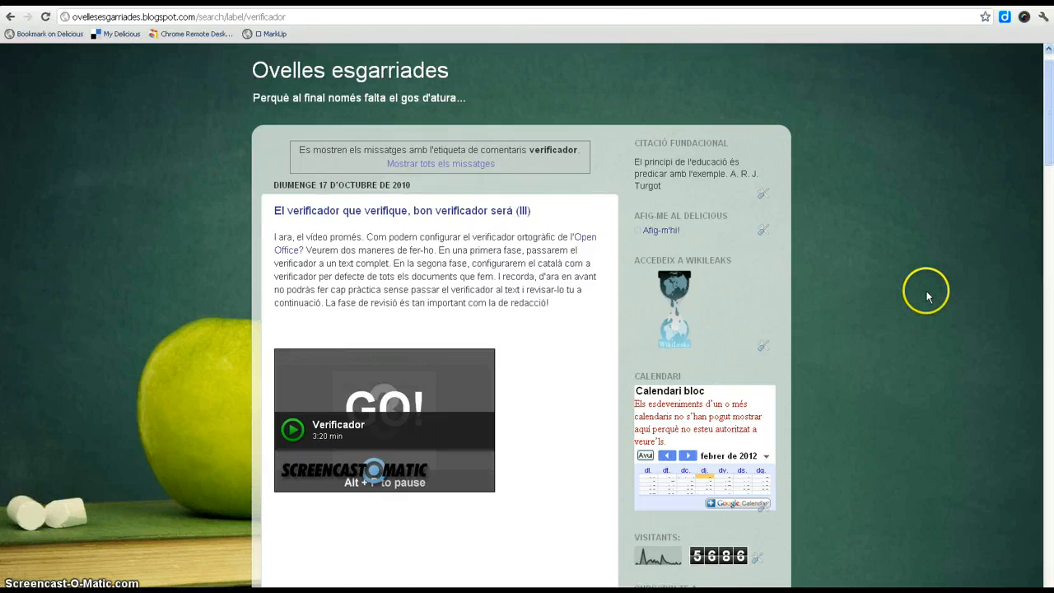
scroll(924, 293, down, 3)
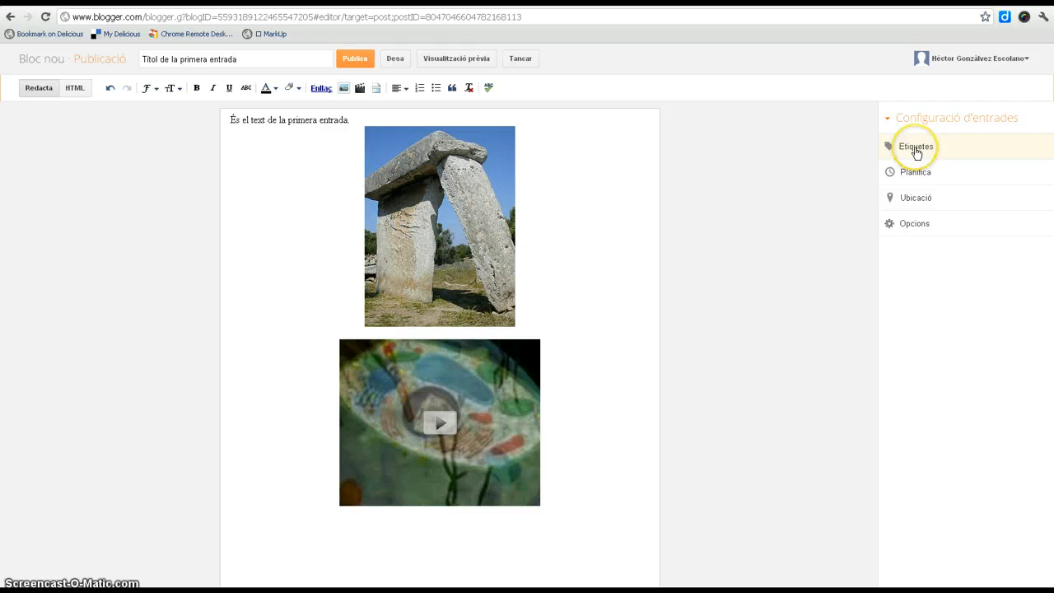
Add the labels "arqueologia, història antiga, Mallorca" to the post "Títol de la primera entrada".
click(915, 151)
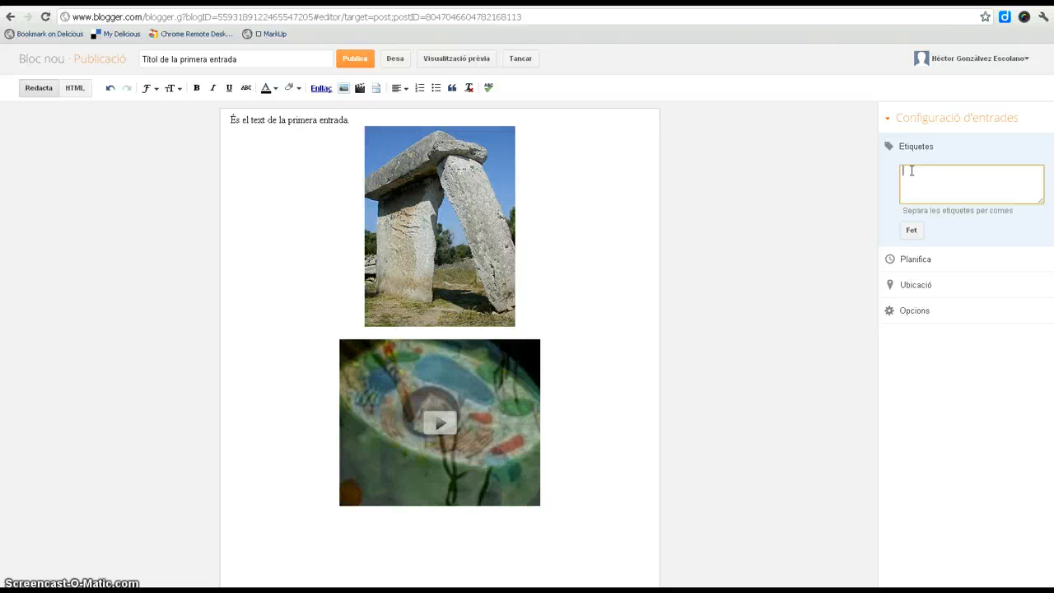
text(arqueologia)
text(història antiga)
key(ctrl+Left)
text(,)
text(, )
text(dò)
key(BackSpace)
key(BackSpace)
text(l)
text(allorca)
click(912, 231)
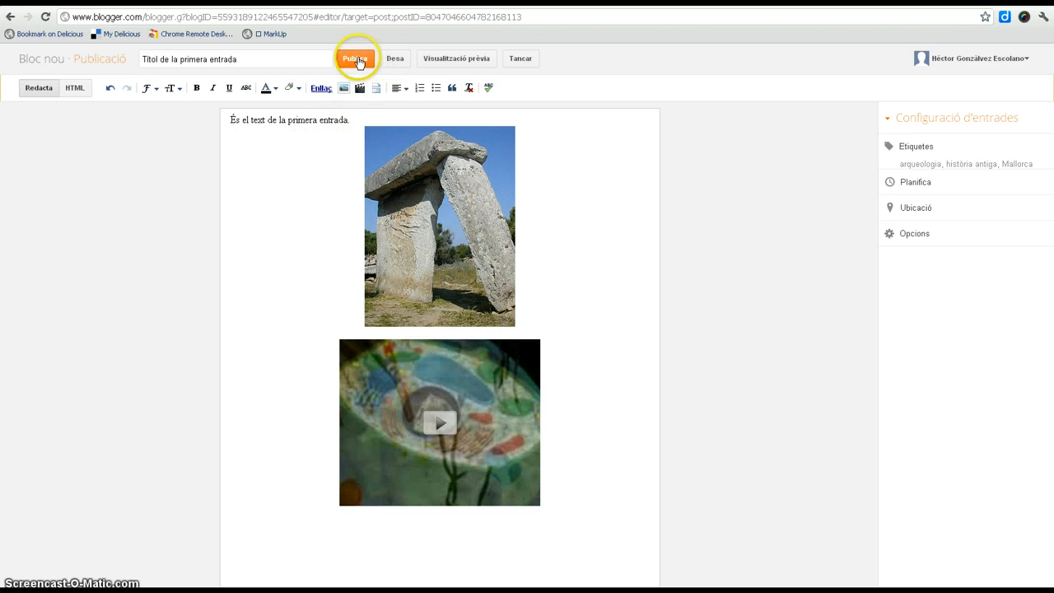
Preview the post, check the labels shown beneath it, and return to the editor.
click(451, 63)
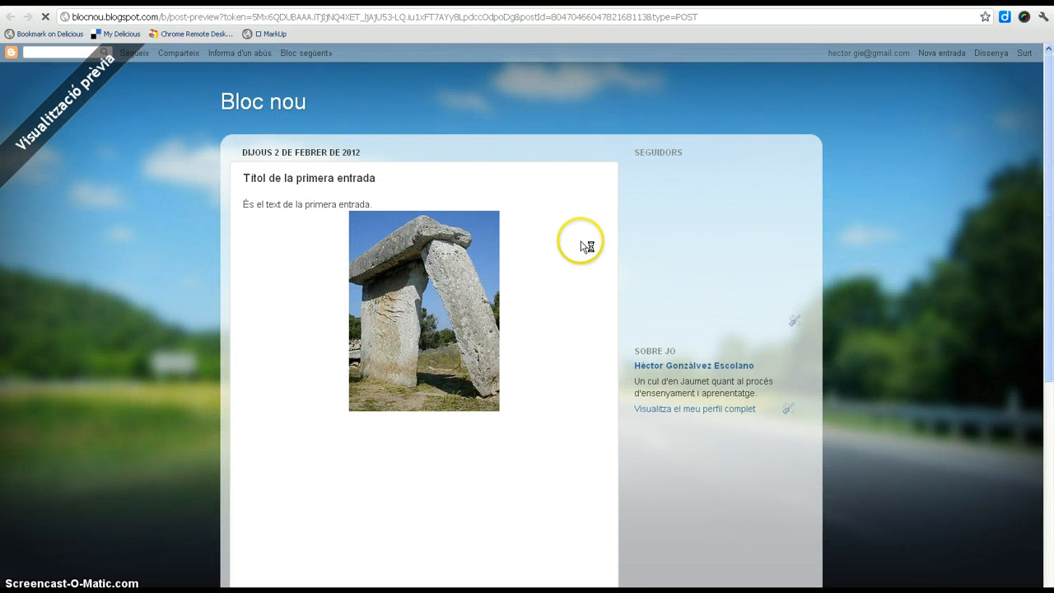
scroll(583, 246, down, 1)
scroll(585, 248, down, 2)
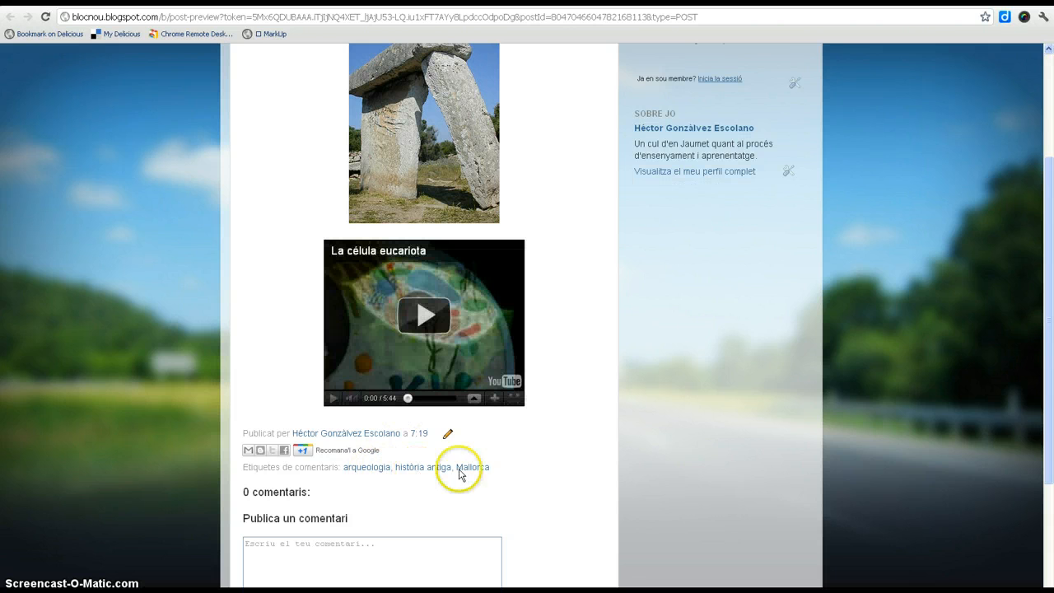
scroll(574, 444, up, 1)
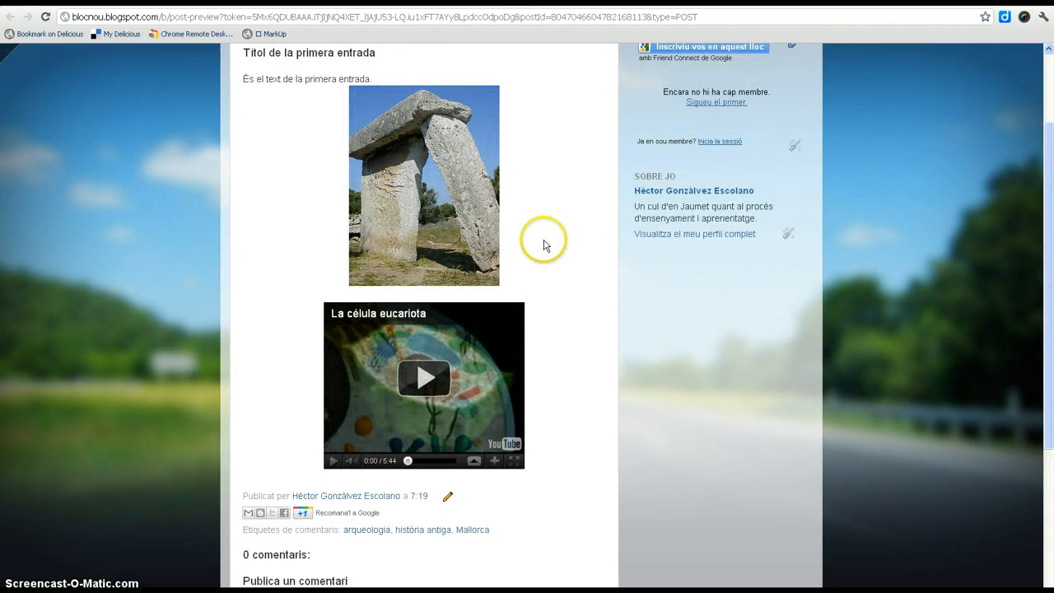
click(524, 3)
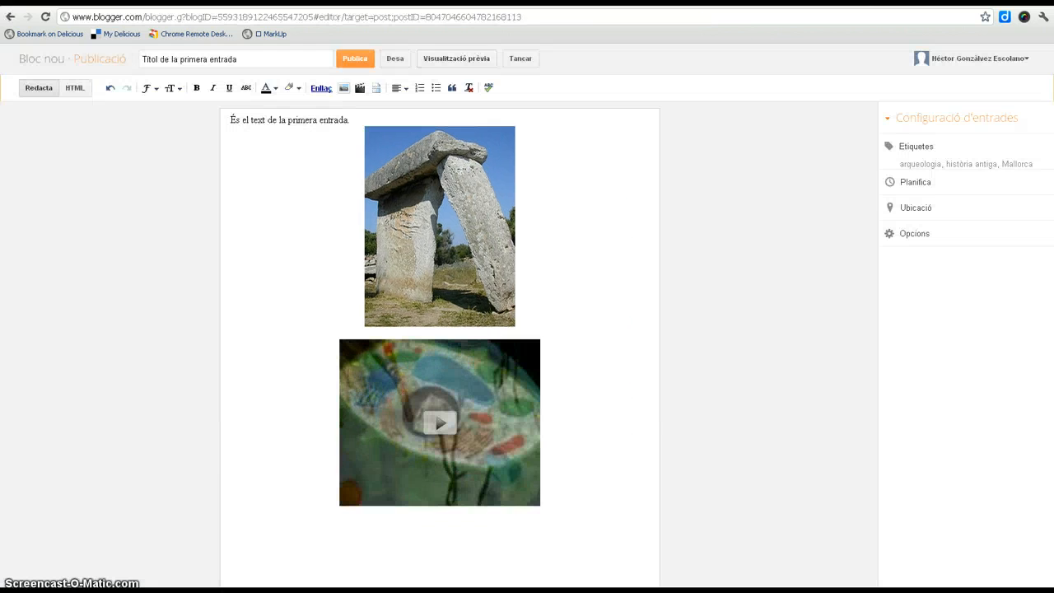
Publish the post and review it with its labels on the live blog.
click(355, 59)
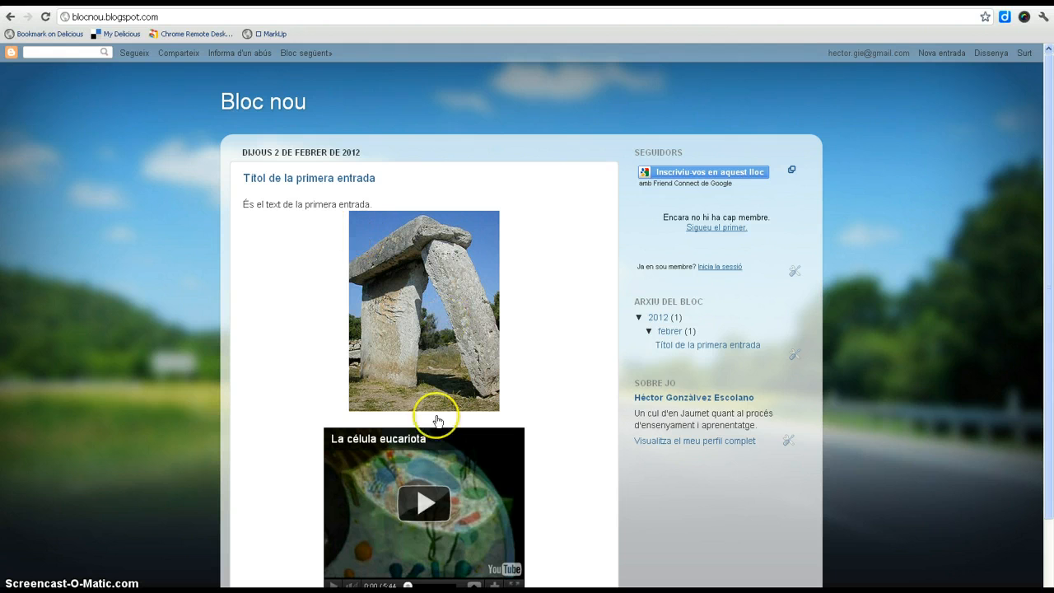
scroll(570, 478, down, 3)
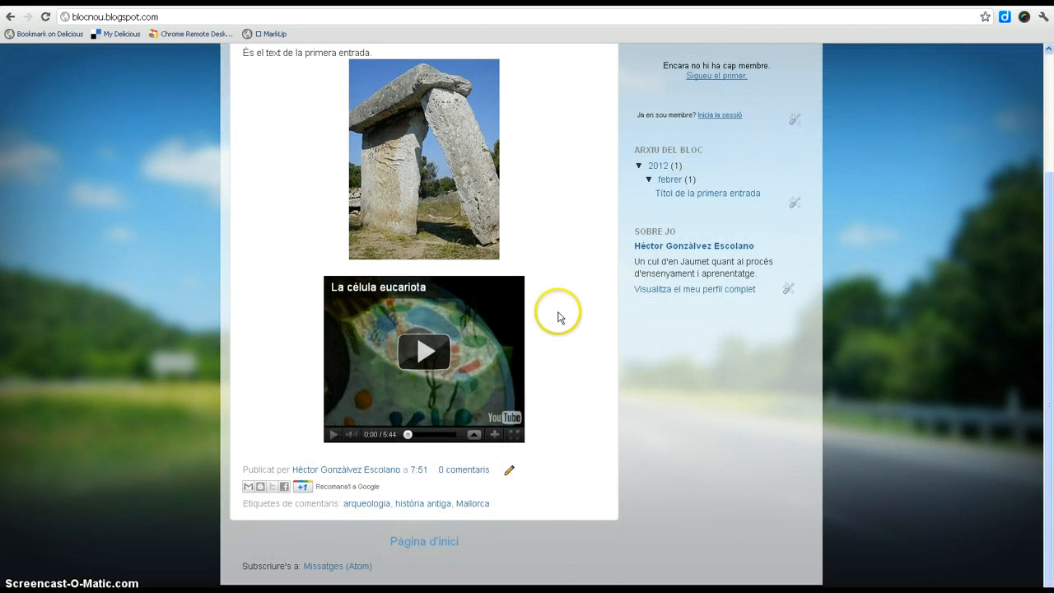
scroll(584, 259, up, 3)
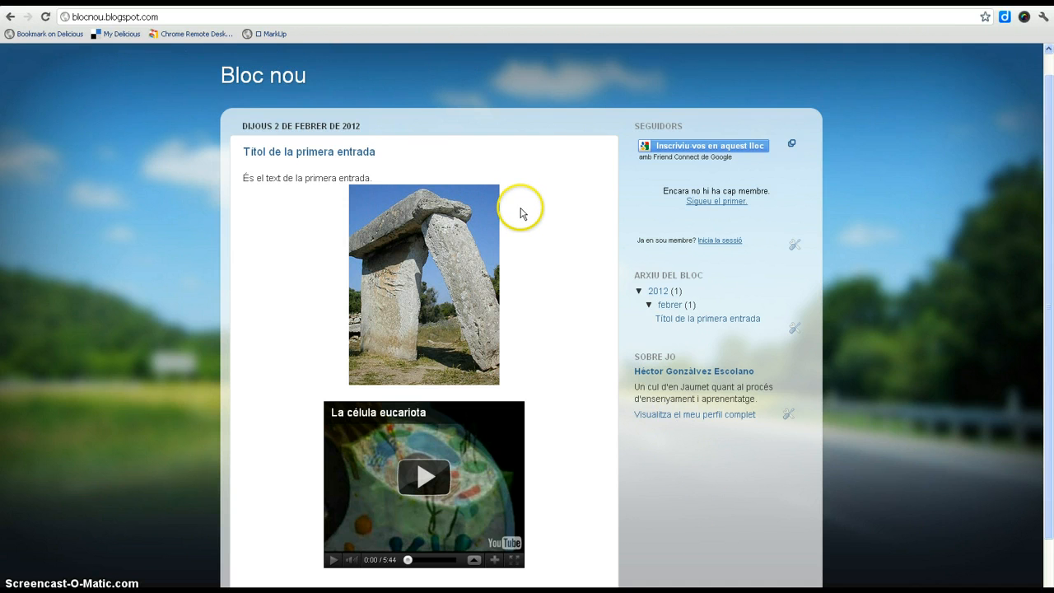
scroll(522, 207, down, 2)
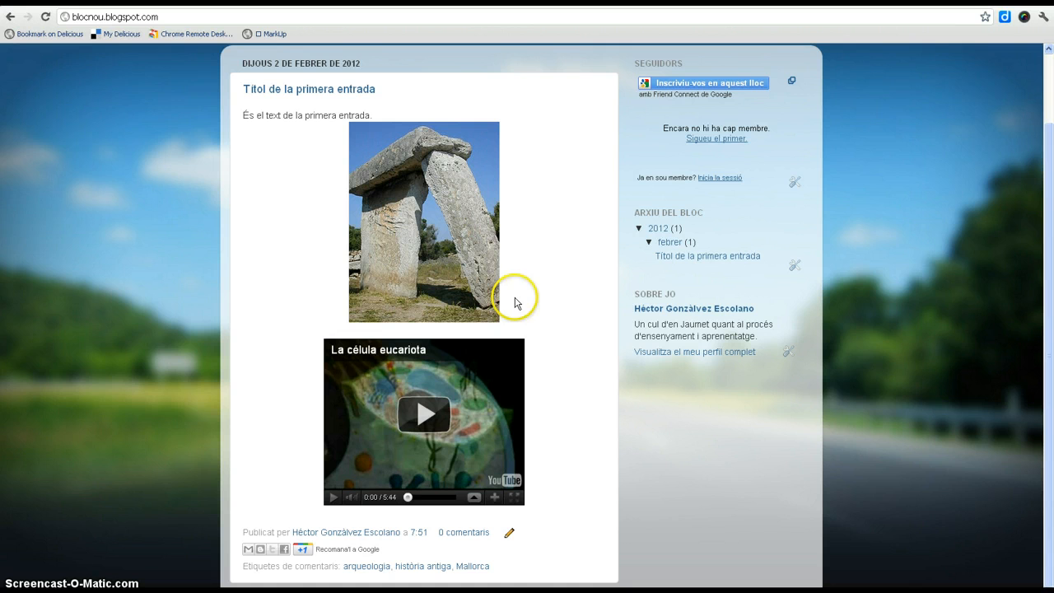
Open the published post for editing, then go to Bloc nou's list of posts.
click(508, 535)
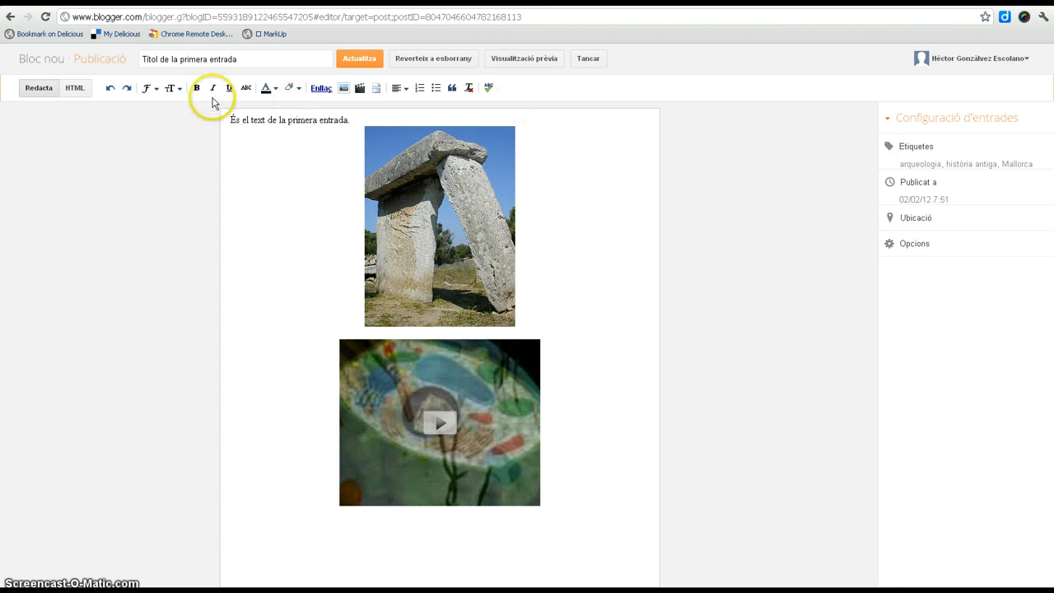
click(45, 63)
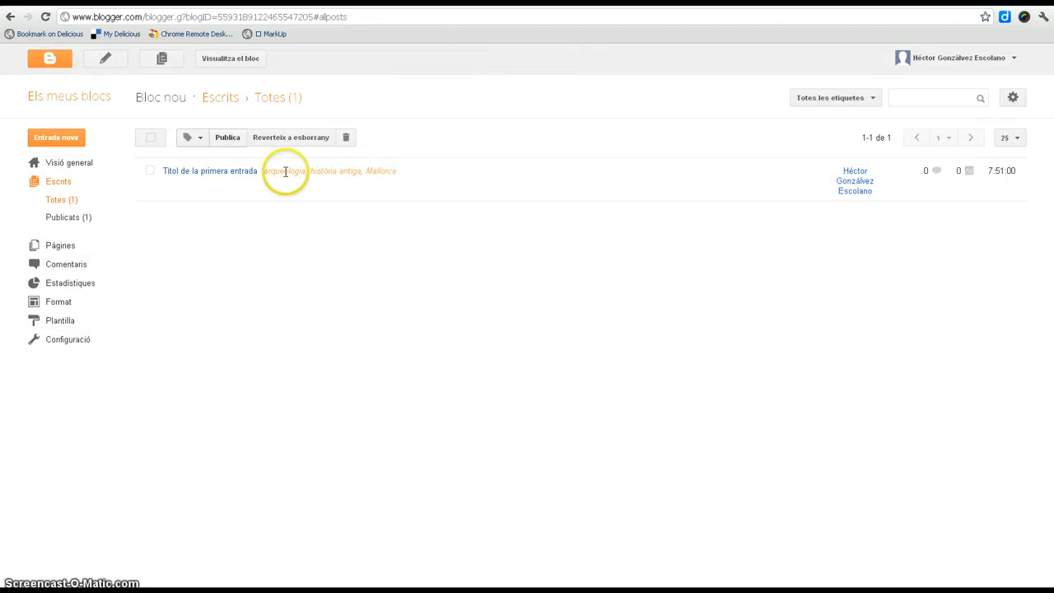
mouse_move(371, 205)
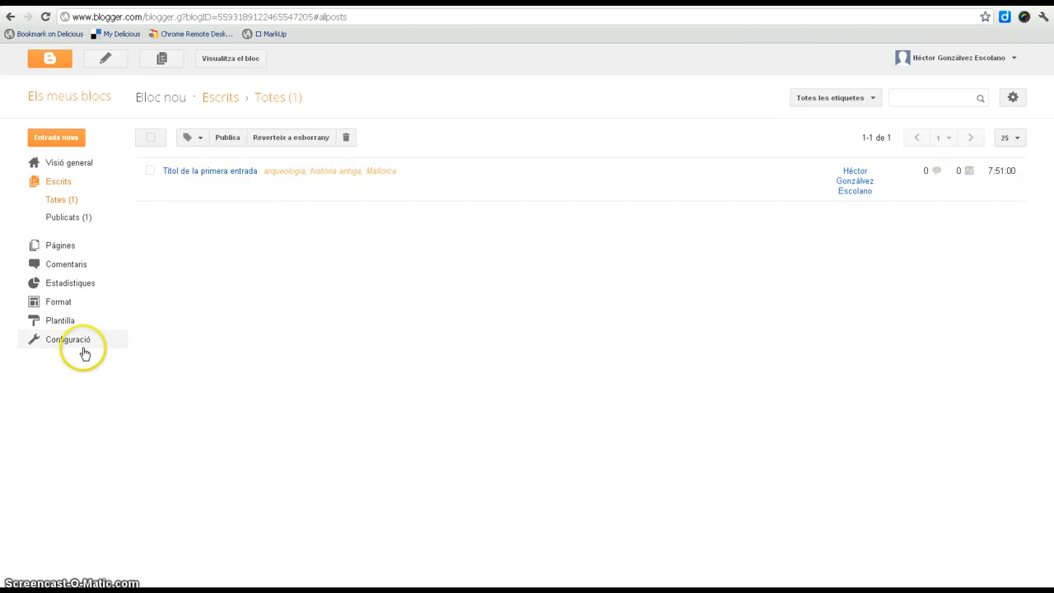
click(64, 326)
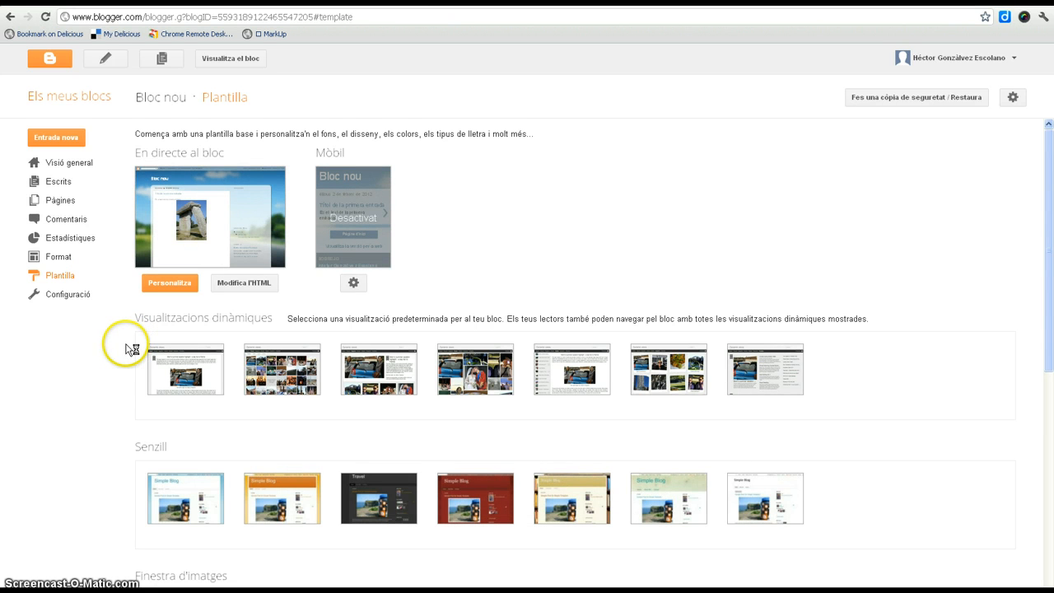
click(59, 293)
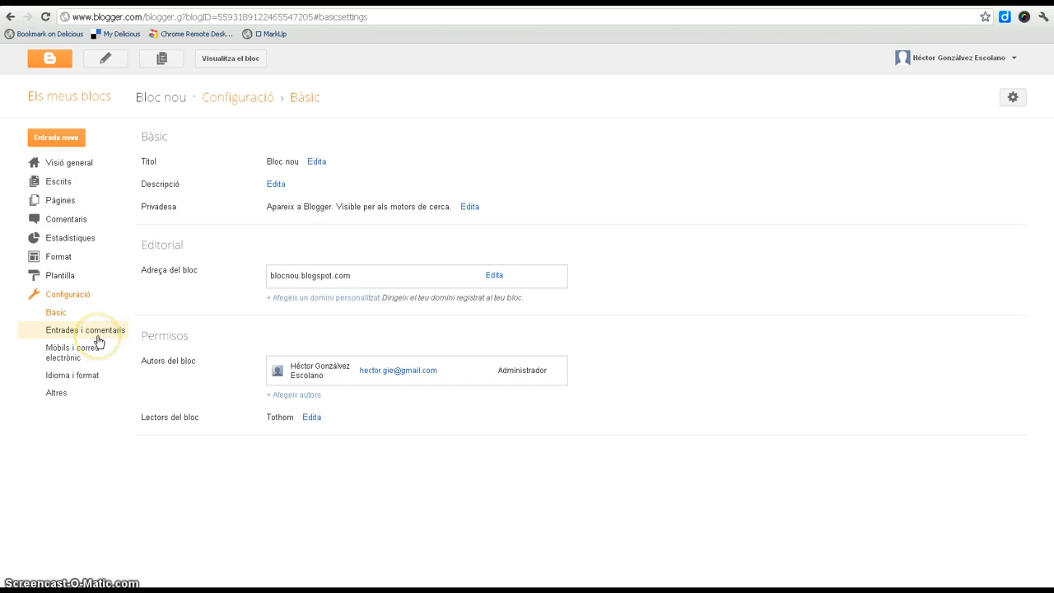
click(59, 273)
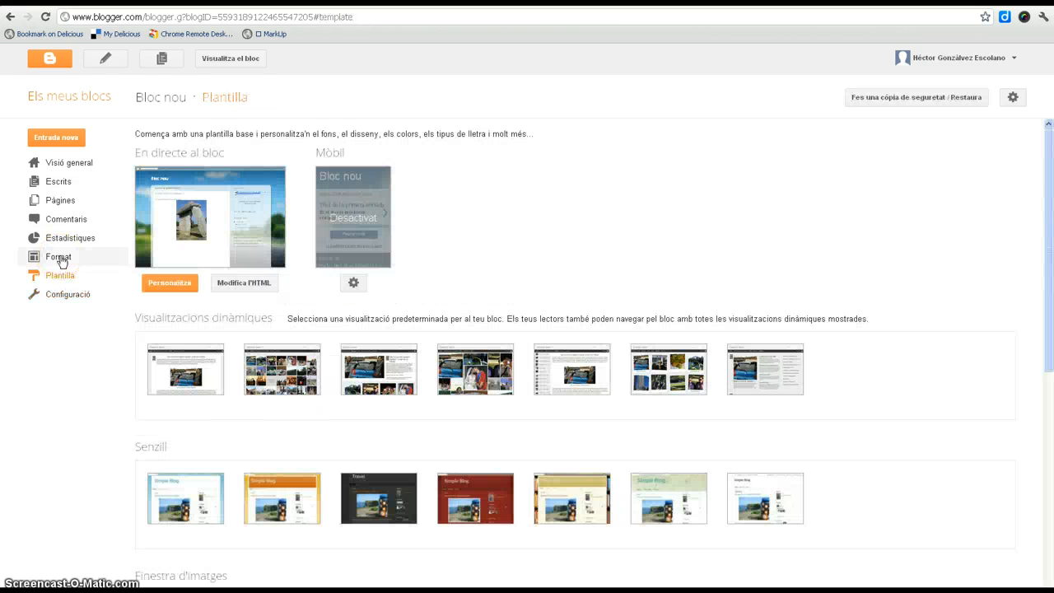
Add an Etiquetes gadget with its default options to the sidebar in the blog's Format layout.
click(59, 257)
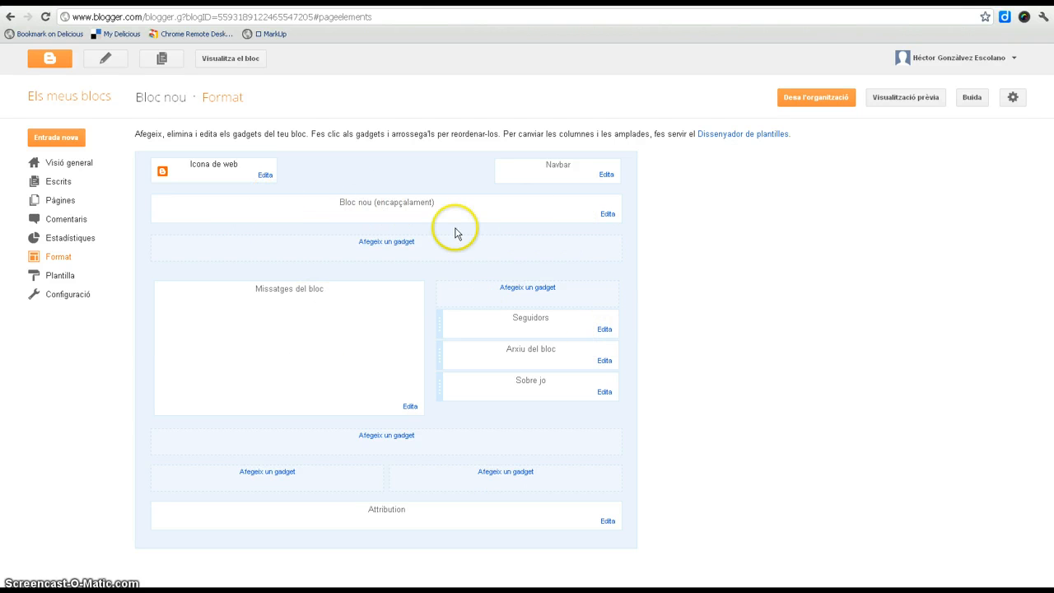
click(530, 288)
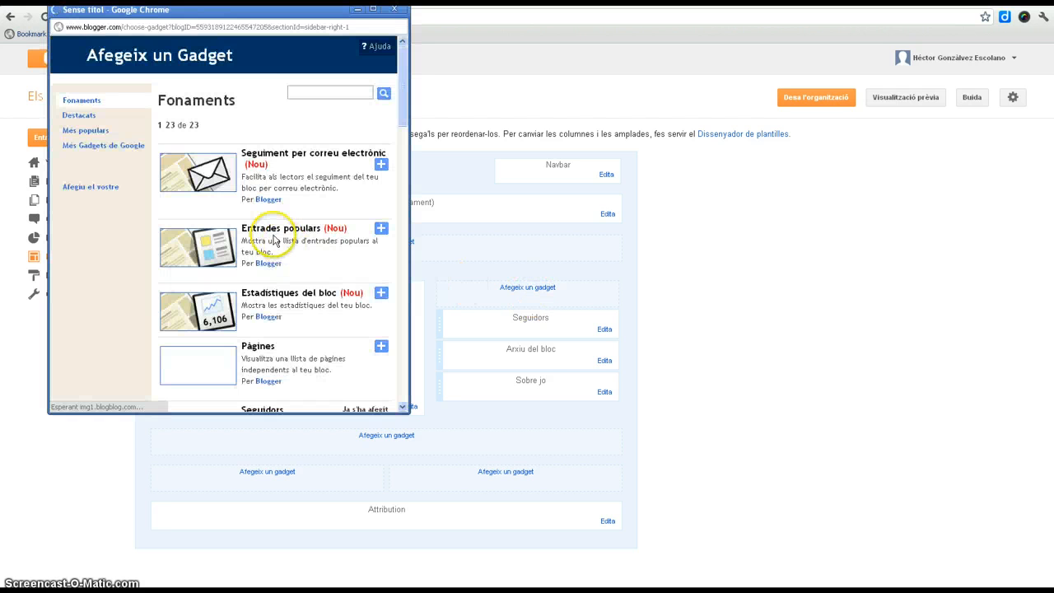
drag(404, 78, 403, 309)
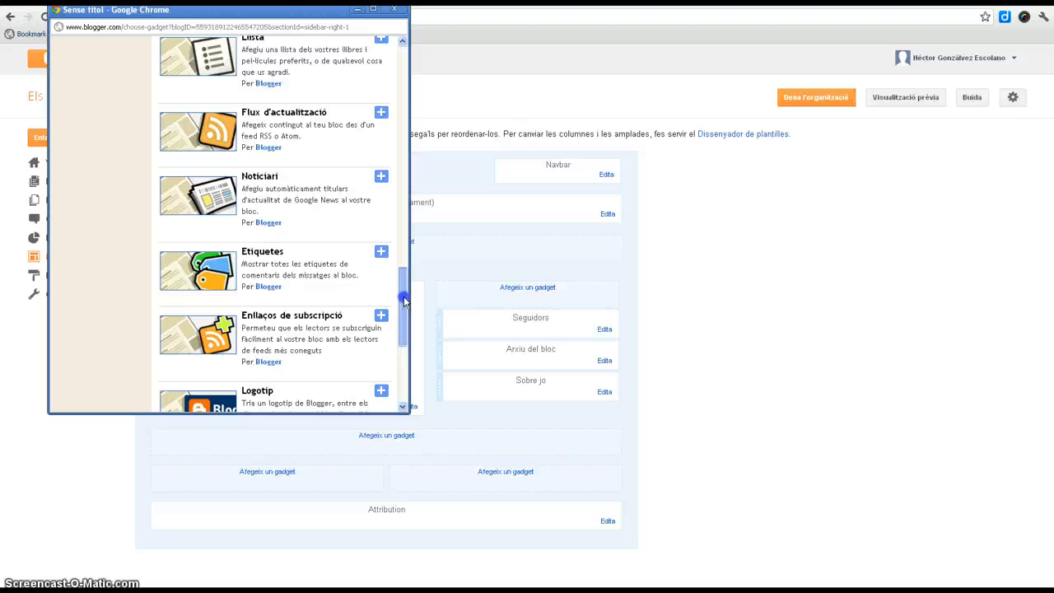
click(255, 253)
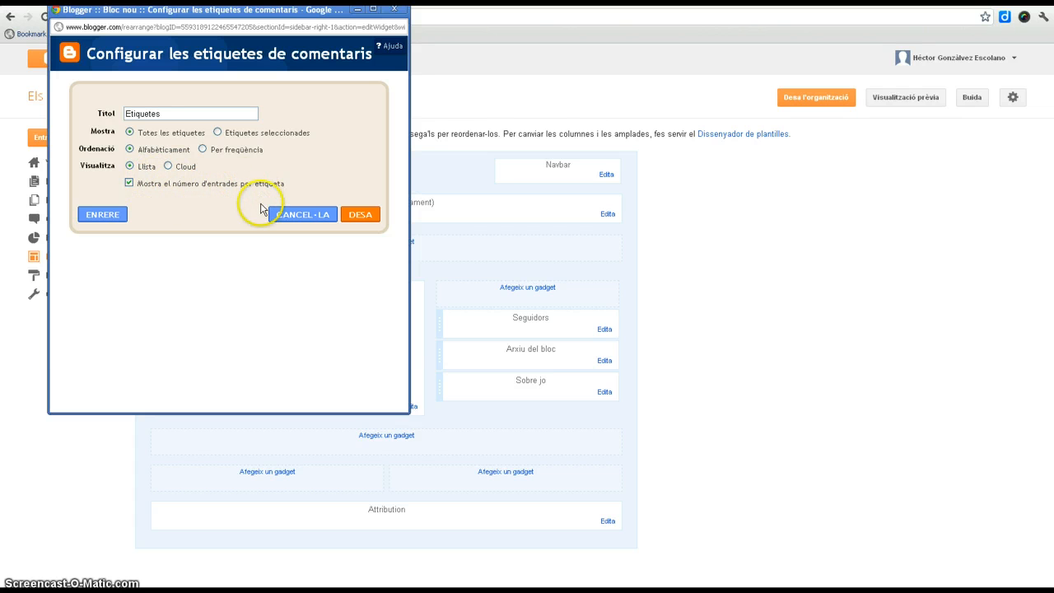
click(362, 215)
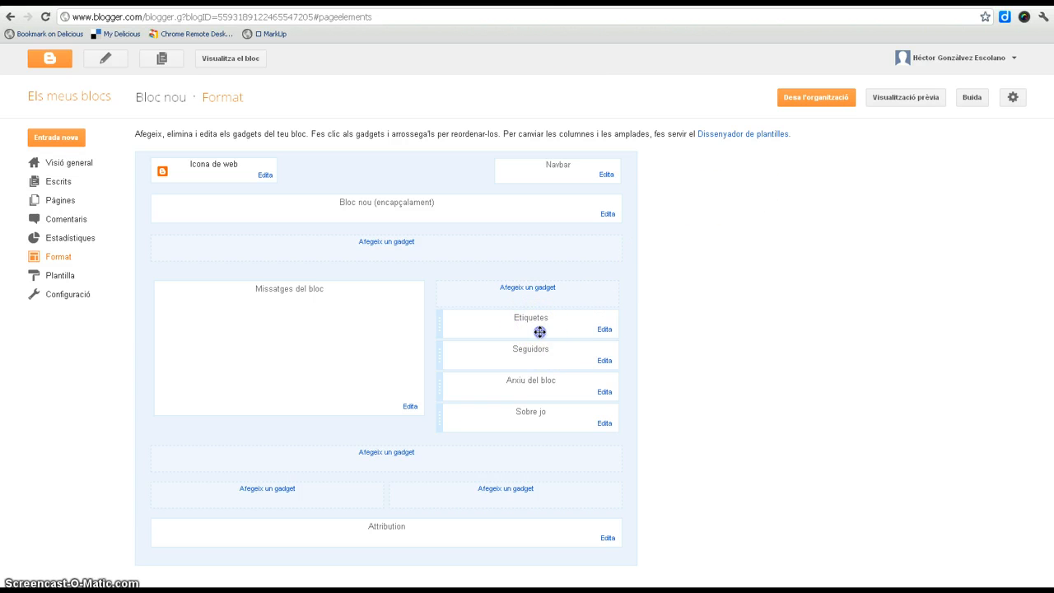
Save the sidebar layout with the Etiquetes gadget placed between Arxiu del bloc and Sobre jo, and view the blog.
drag(540, 331, 537, 363)
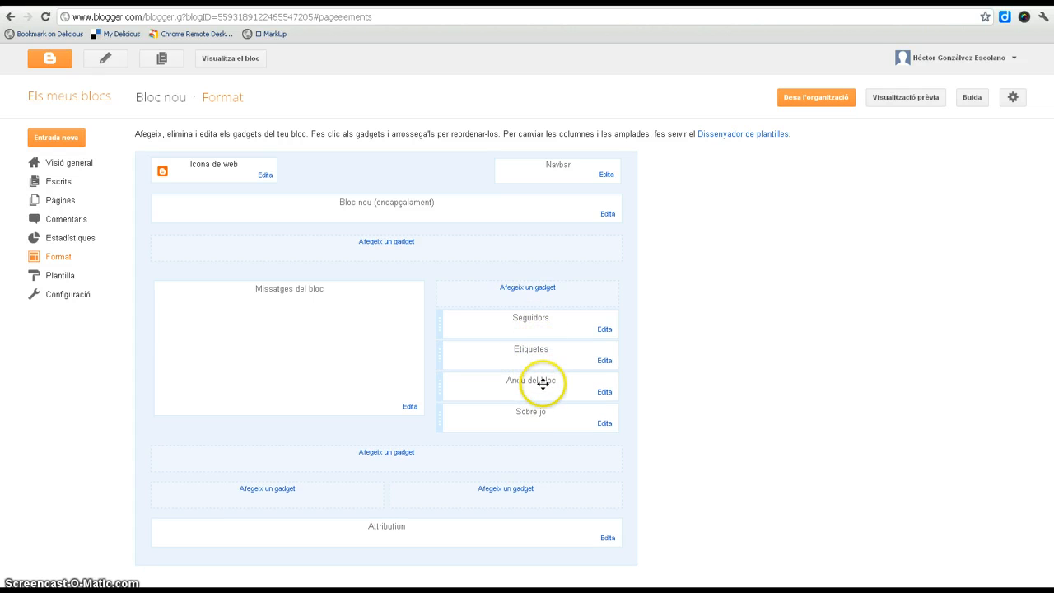
drag(543, 374, 543, 349)
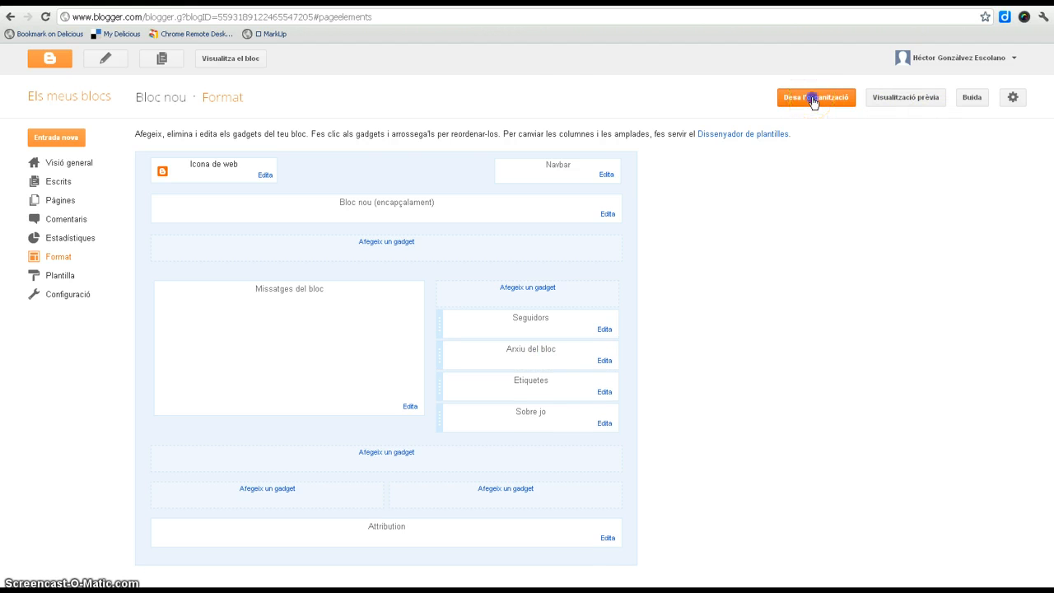
click(814, 98)
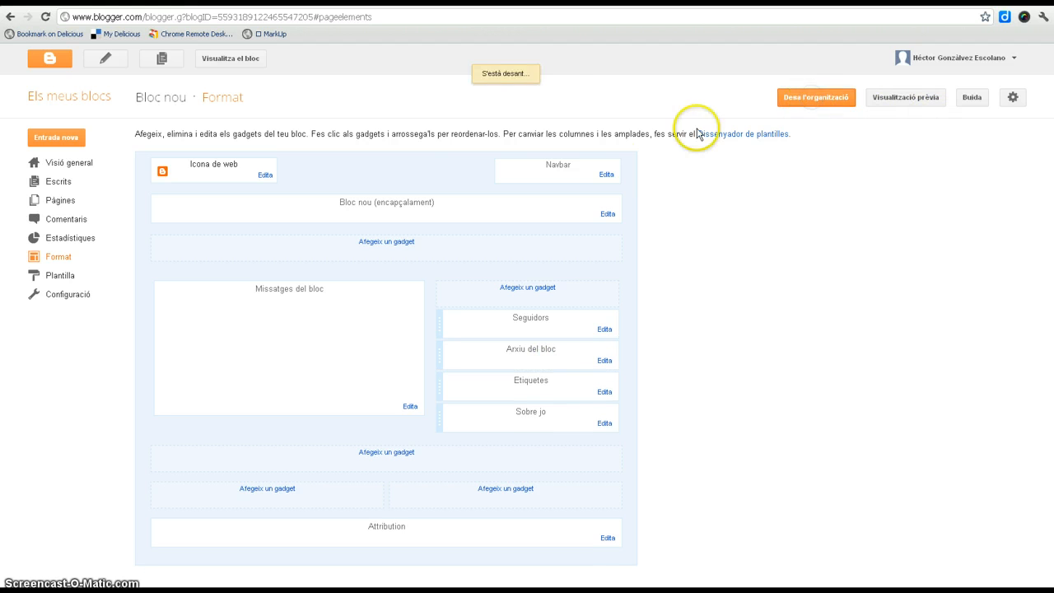
click(230, 62)
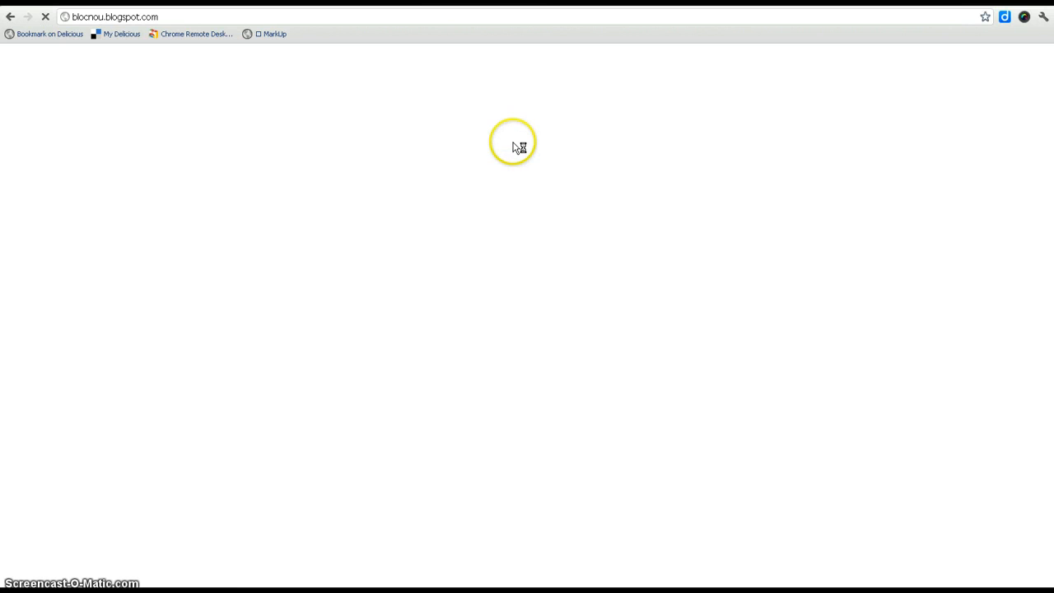